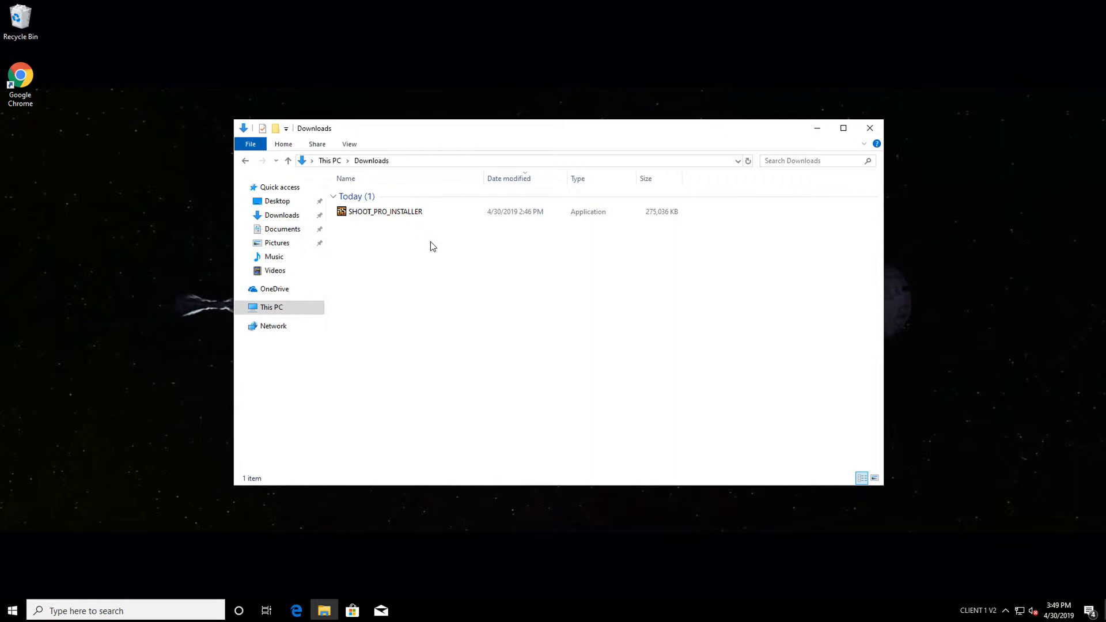
Run SHOOT_PRO_INSTALLER from the Downloads folder with permission to make changes, and accept the license agreement
double_click(442, 213)
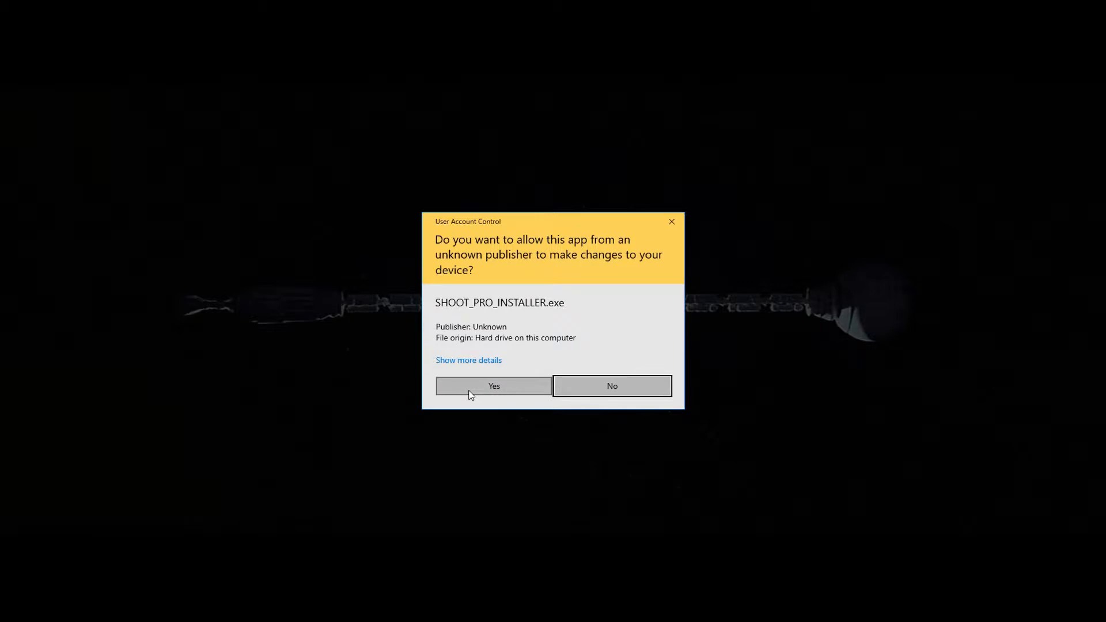
left_click(471, 395)
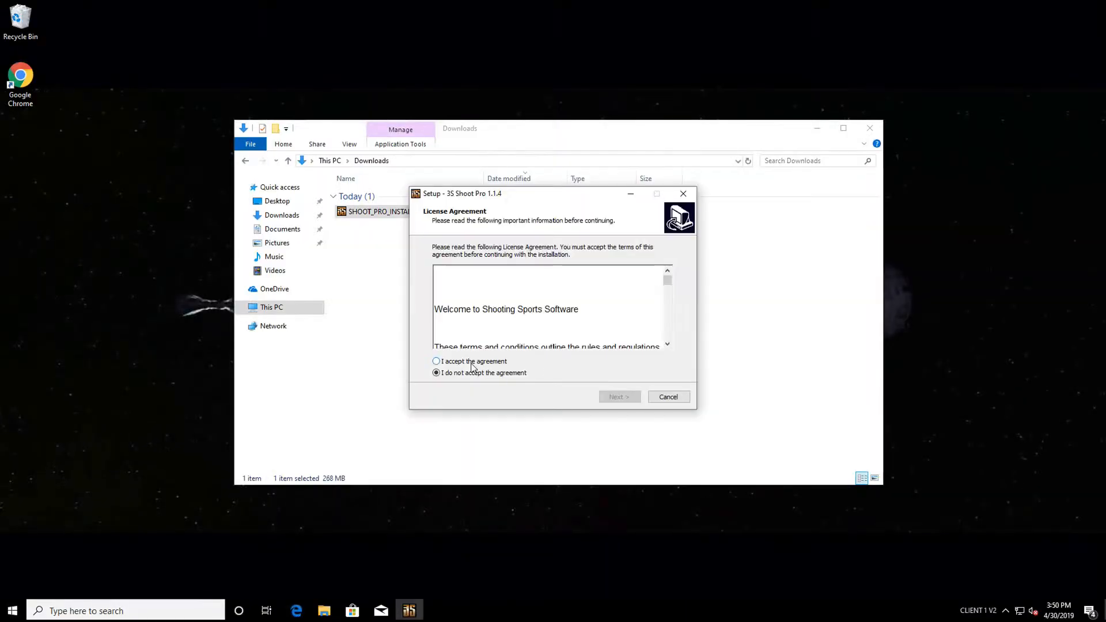
left_click(471, 362)
left_click(614, 398)
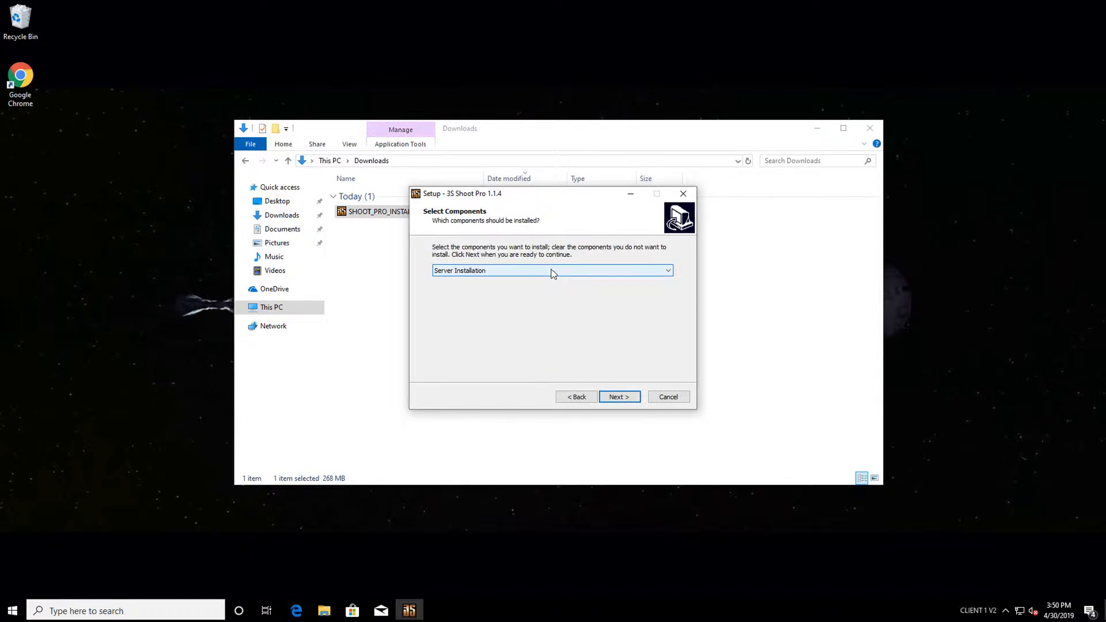
Choose the Client installation and proceed through setup with the default 3S Shoot Pro Start Menu folder
left_click(553, 272)
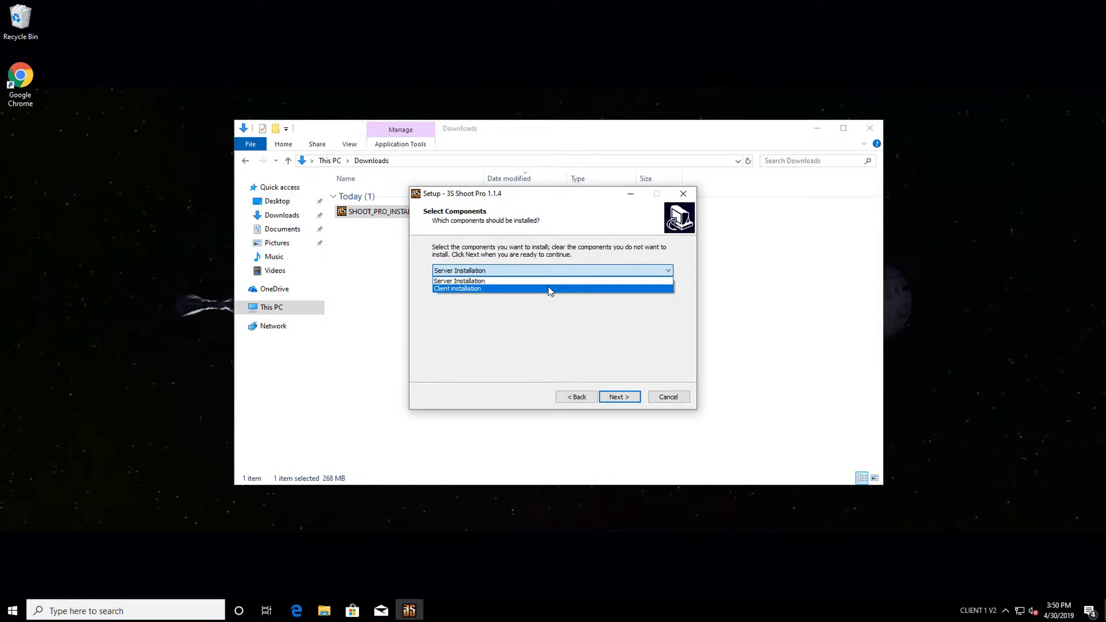
left_click(550, 289)
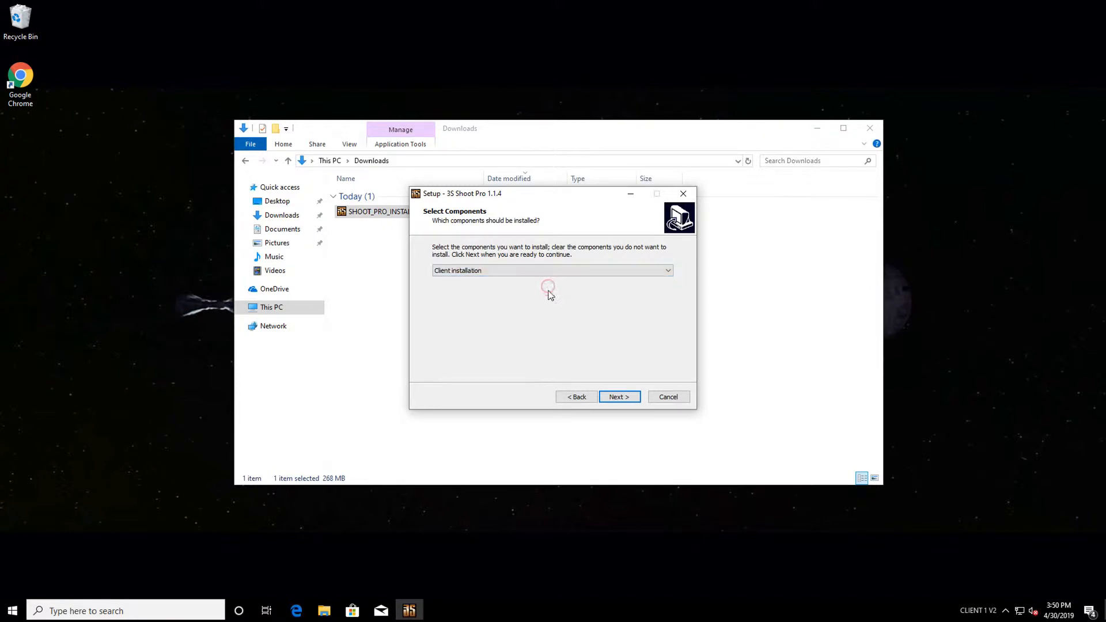
left_click(619, 398)
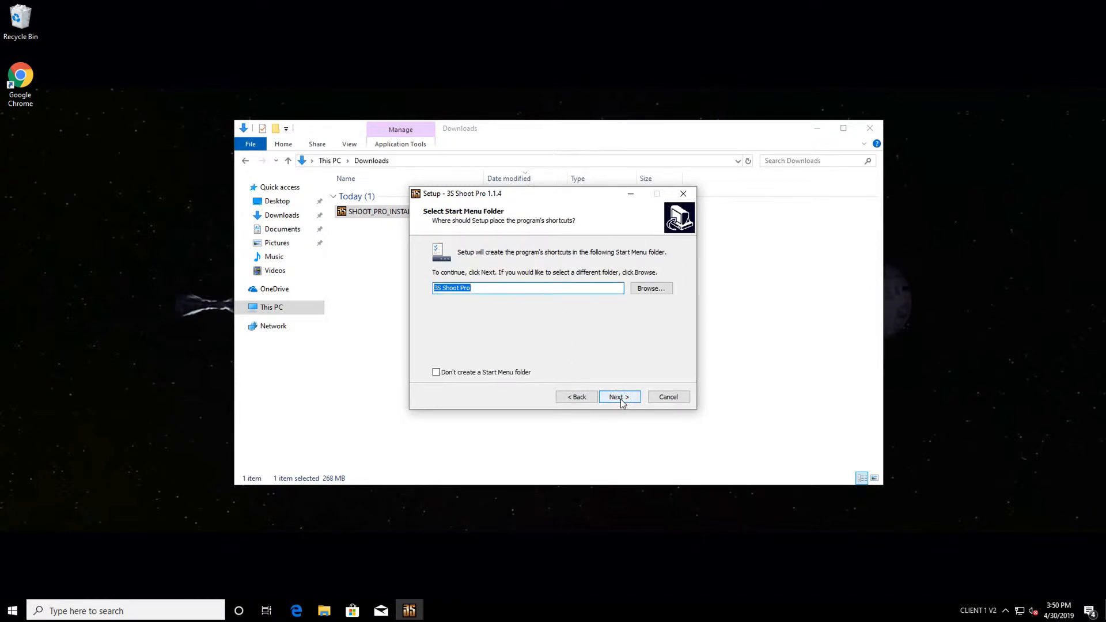
left_click(620, 397)
left_click(620, 398)
left_click(620, 397)
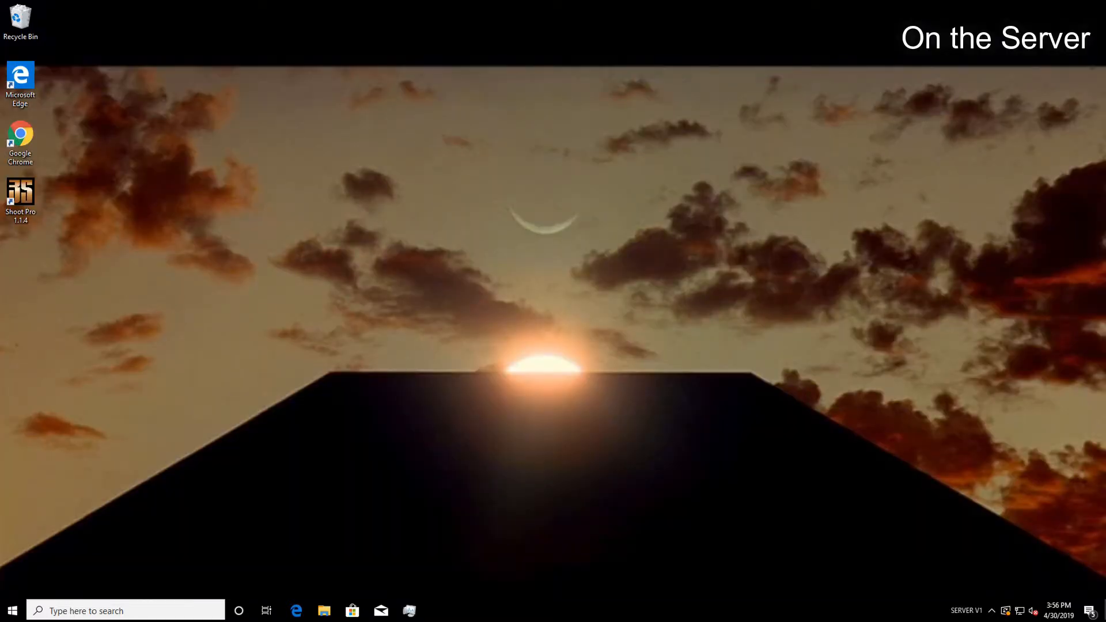
On the server computer, copy the device name from the About page of the Windows system settings
left_click(16, 615)
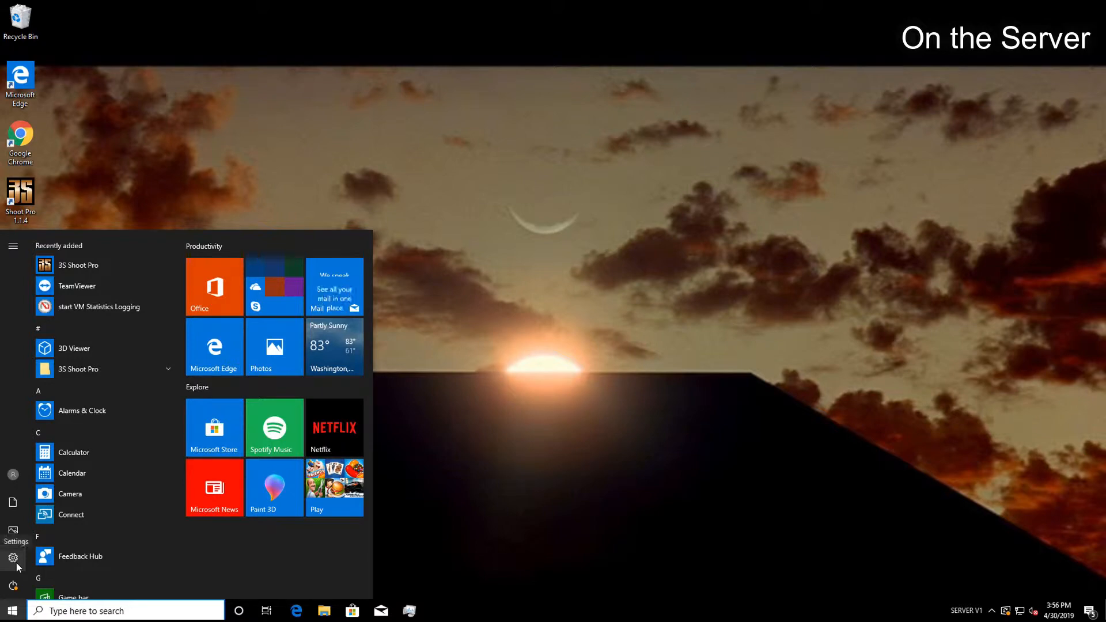
left_click(13, 558)
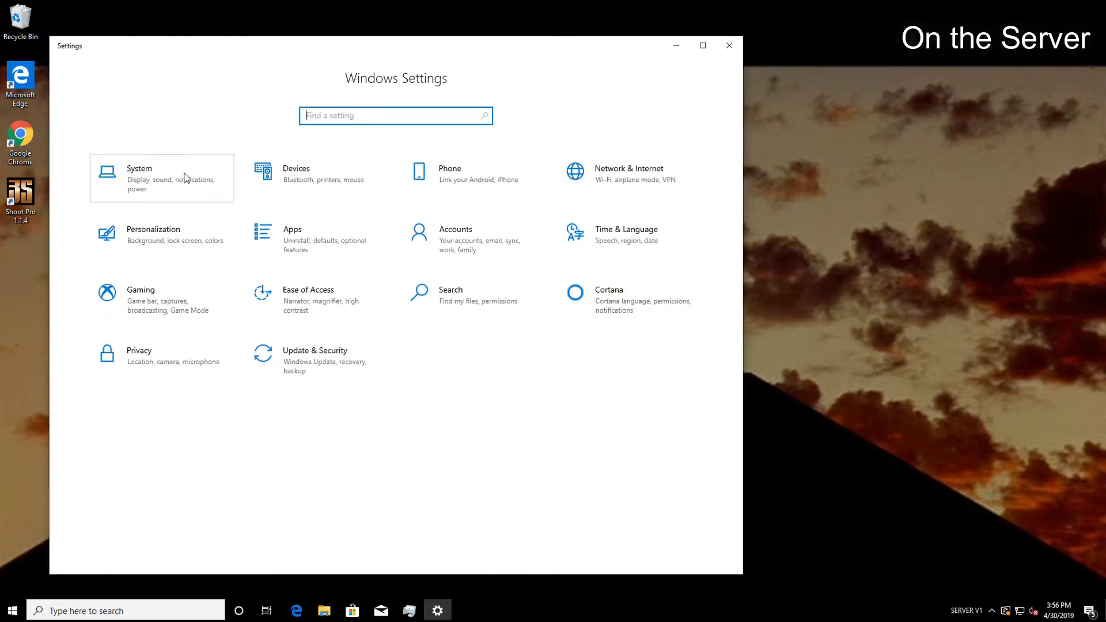
left_click(179, 188)
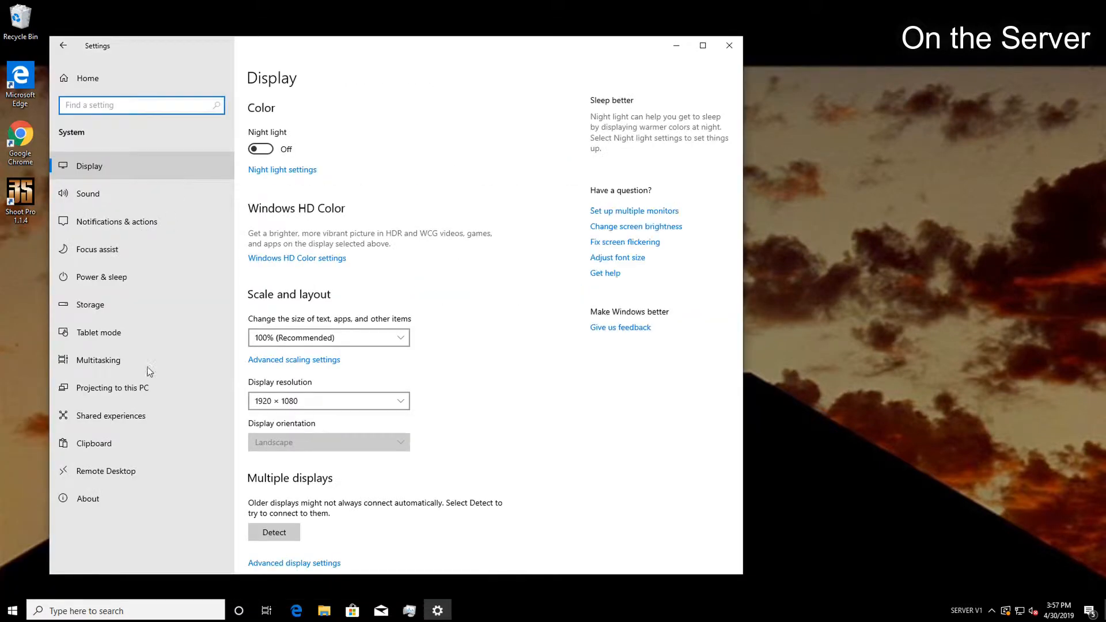
left_click(109, 498)
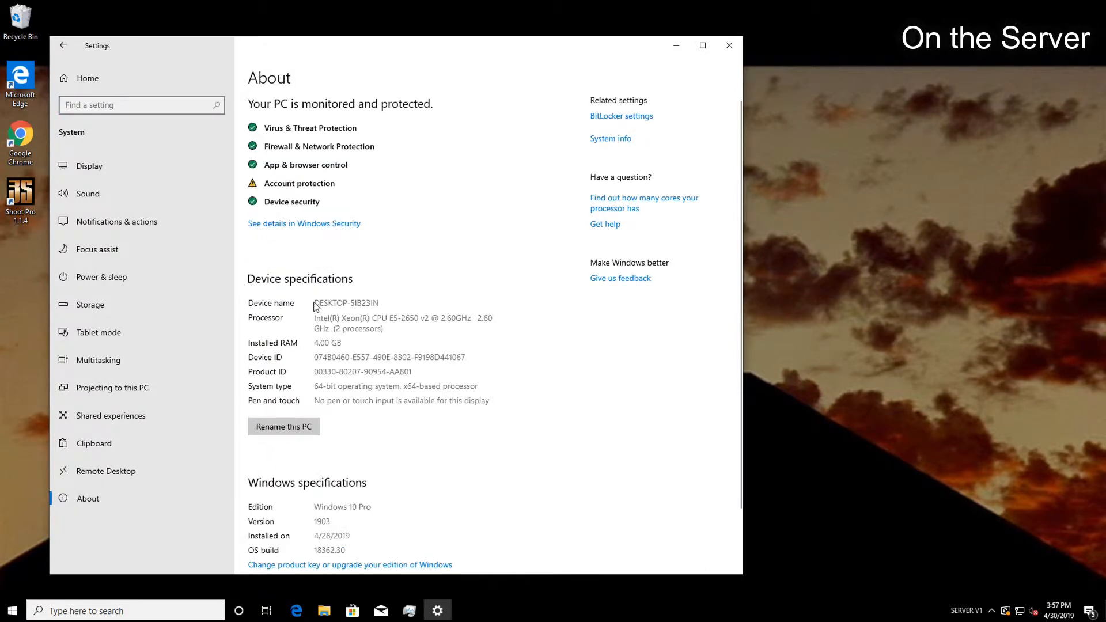
left_click_drag(382, 304, 317, 304)
key("ctrl+c")
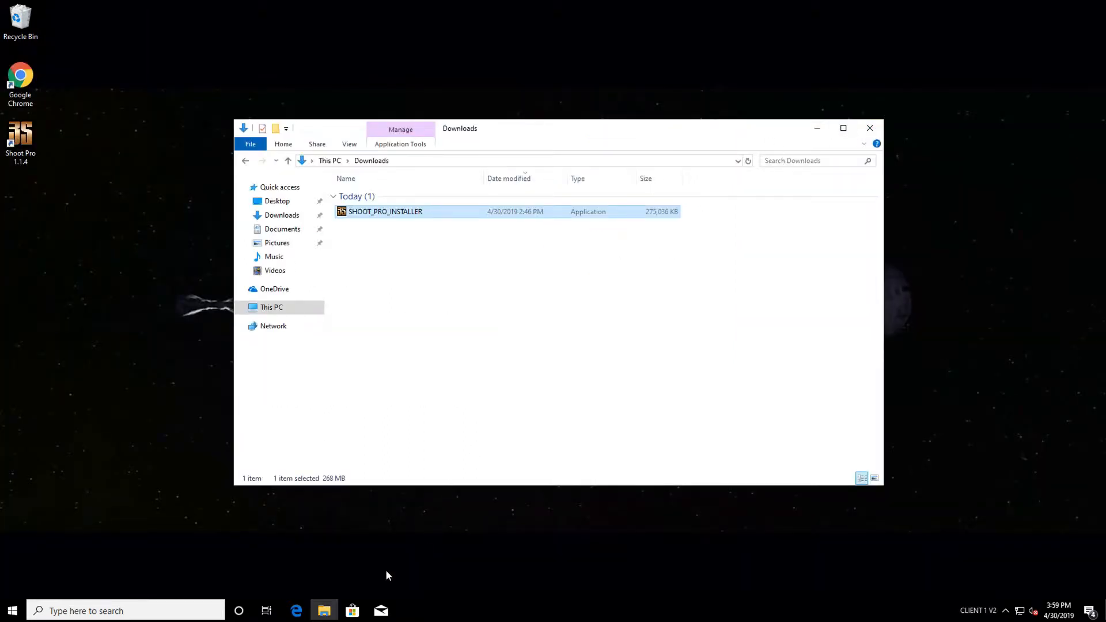
On the client computer, open the Server_HostName text file in C:\3S\ShootPro\Data
left_click(279, 313)
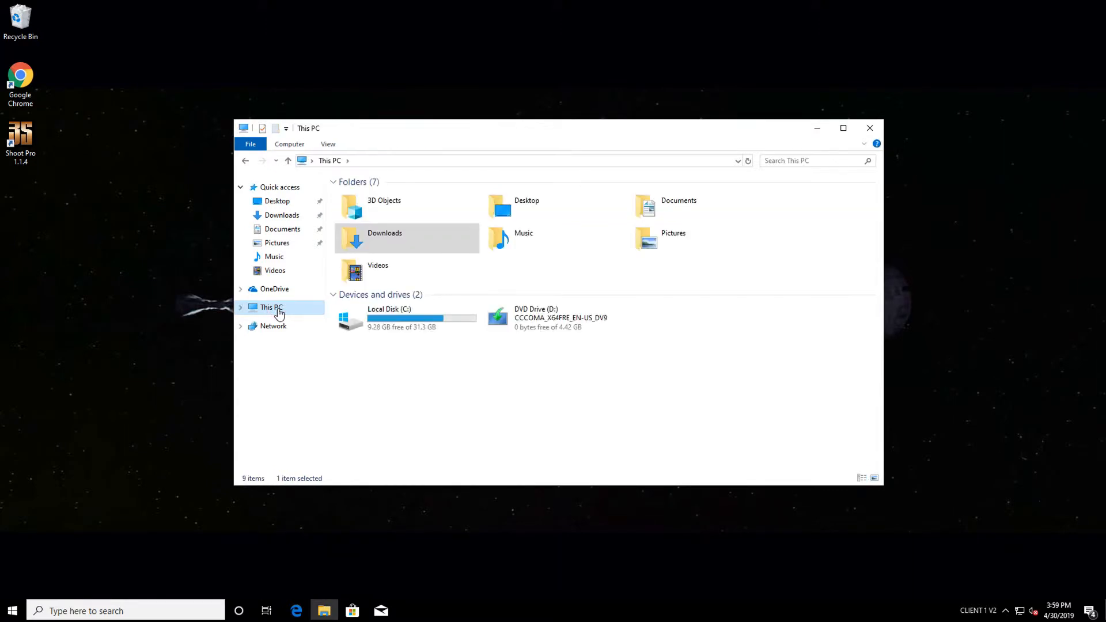
double_click(400, 319)
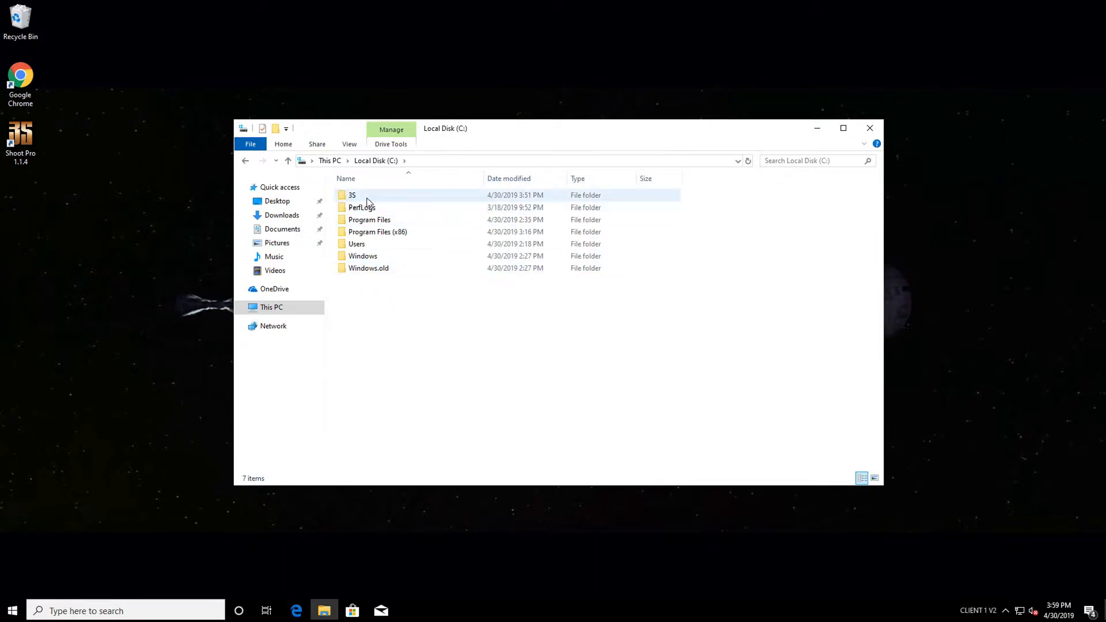
left_click(368, 201)
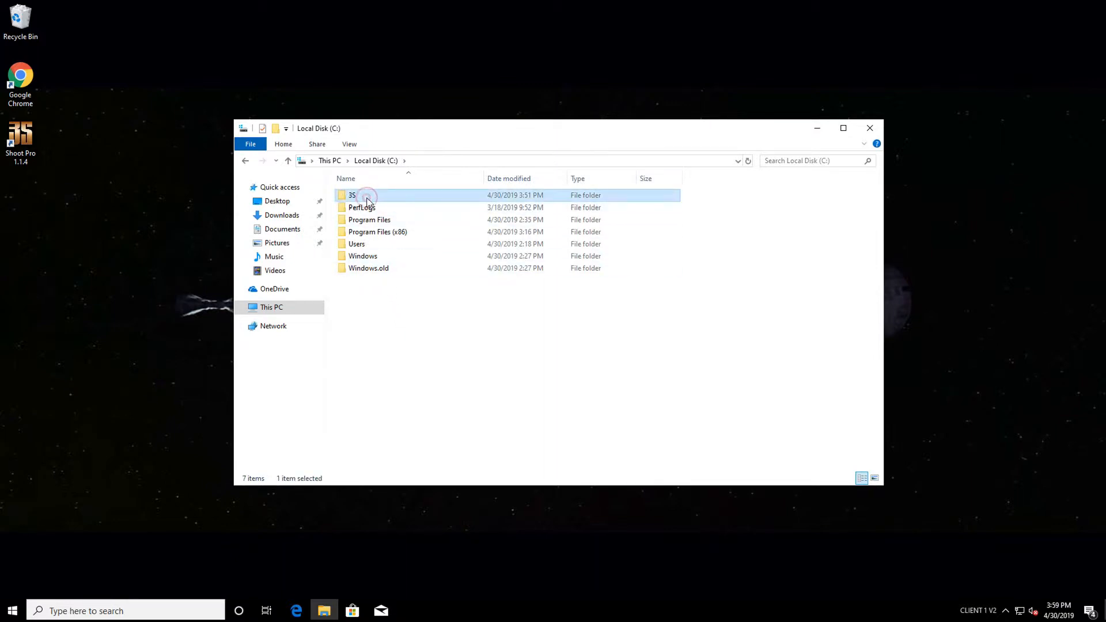
double_click(376, 201)
double_click(416, 195)
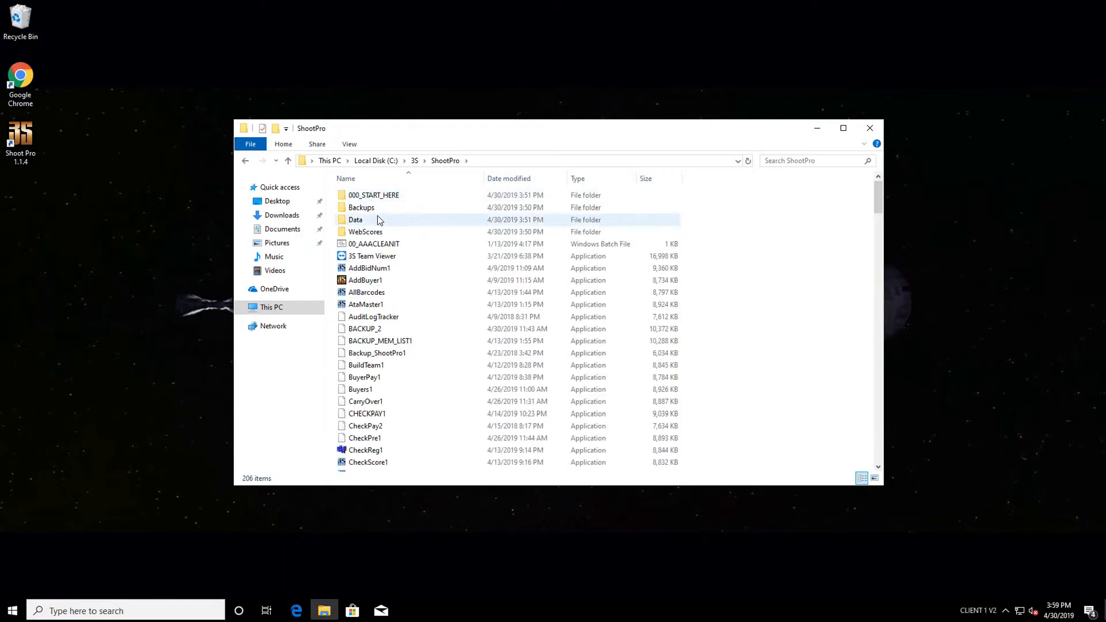
double_click(378, 219)
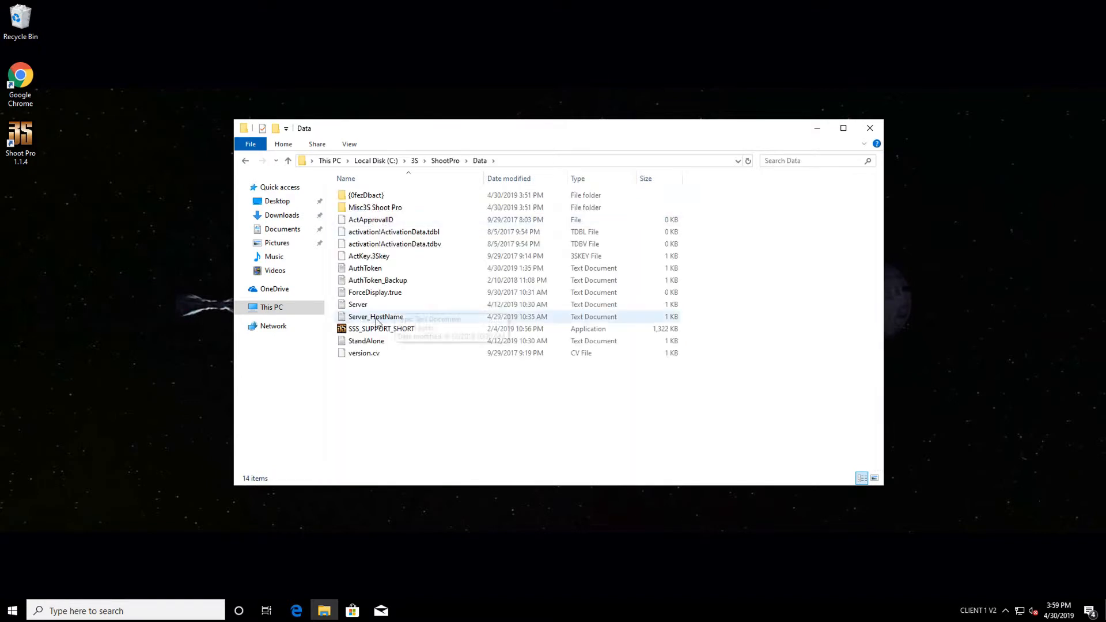
double_click(405, 320)
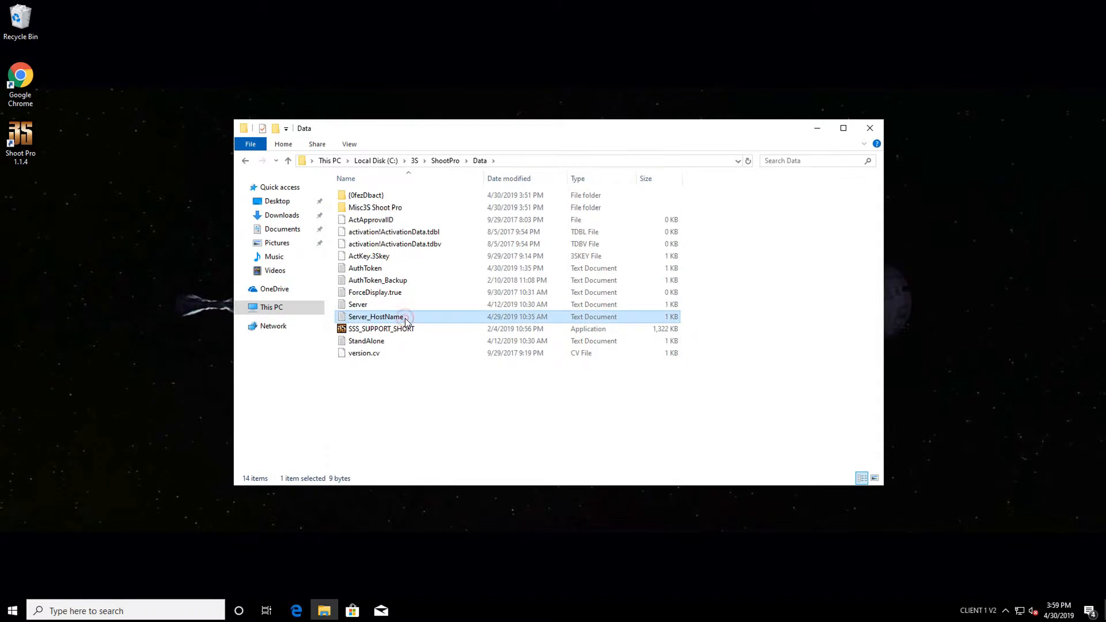
Replace the Server_HostName file's entire text with the copied server name DESKTOP-5IB23IN, then save and close the file
key("ctrl+a")
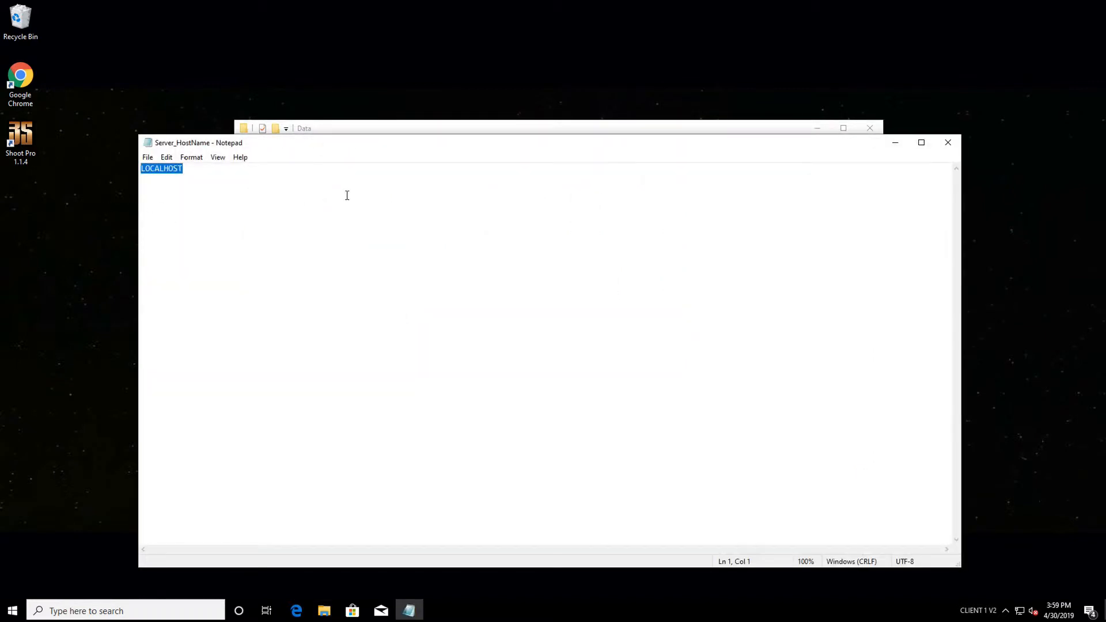
key("ctrl")
key("ctrl+v")
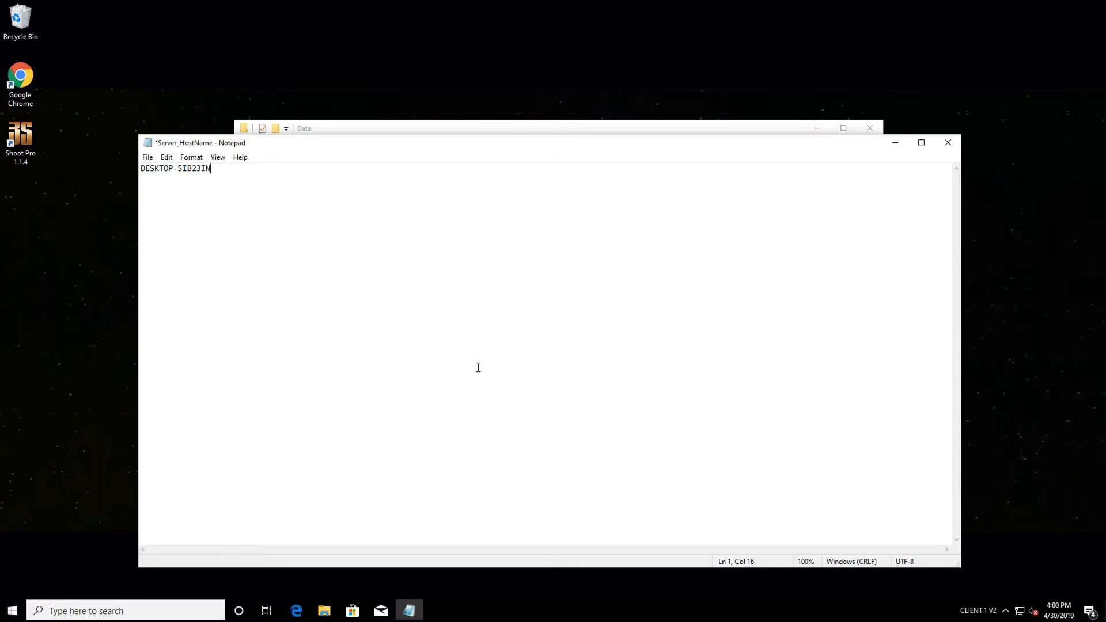
left_click(145, 157)
left_click(177, 206)
left_click(146, 158)
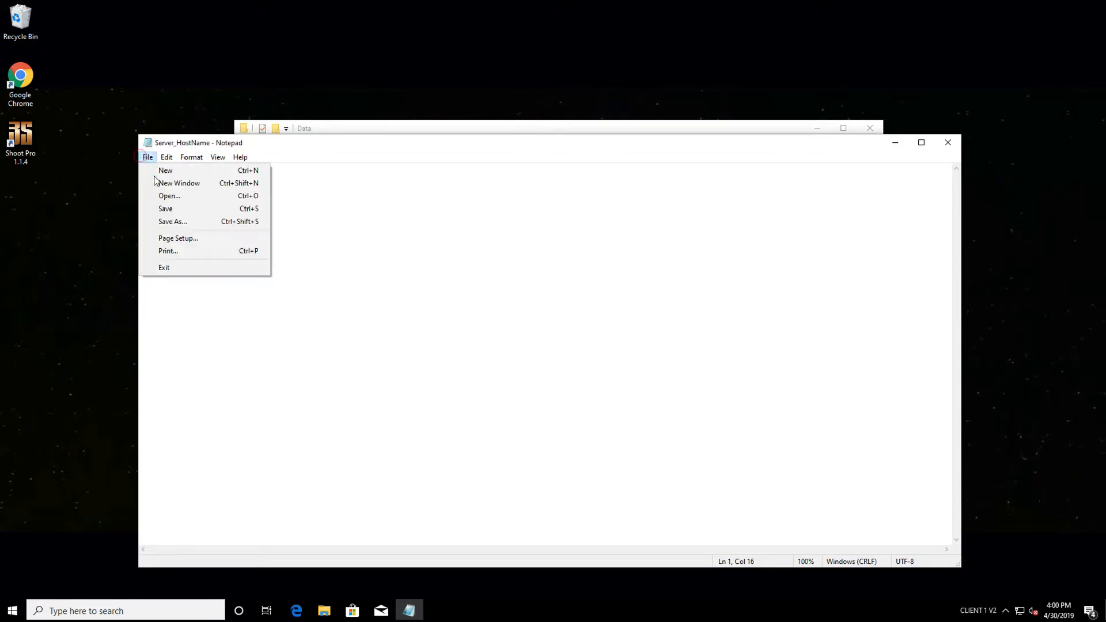
left_click(178, 270)
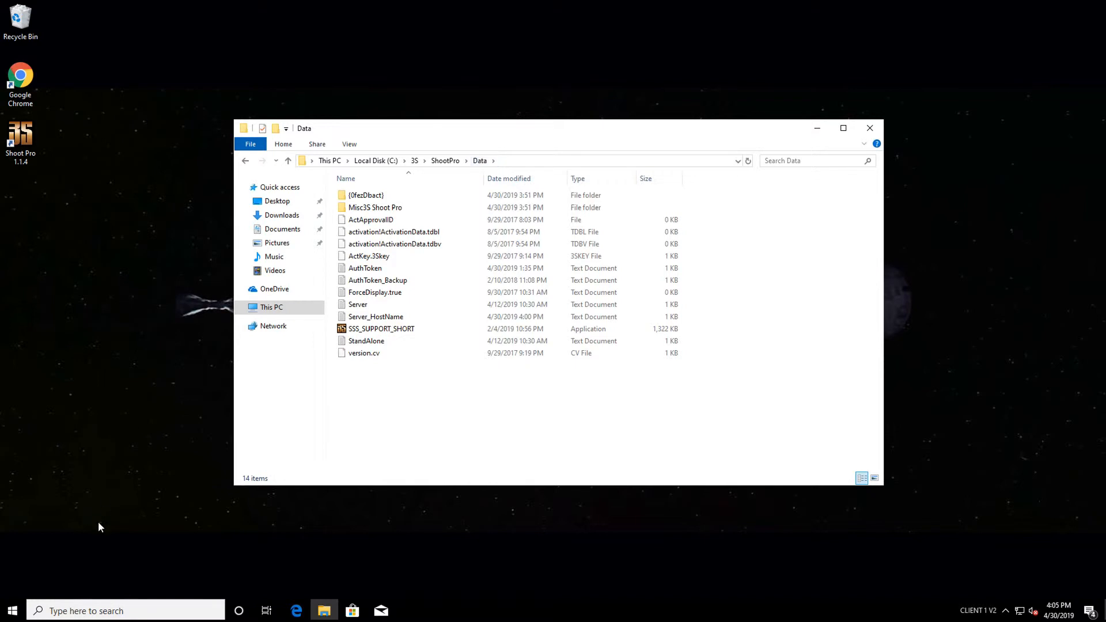
Copy the client computer's own device name from the About page of the Windows system settings
left_click(22, 610)
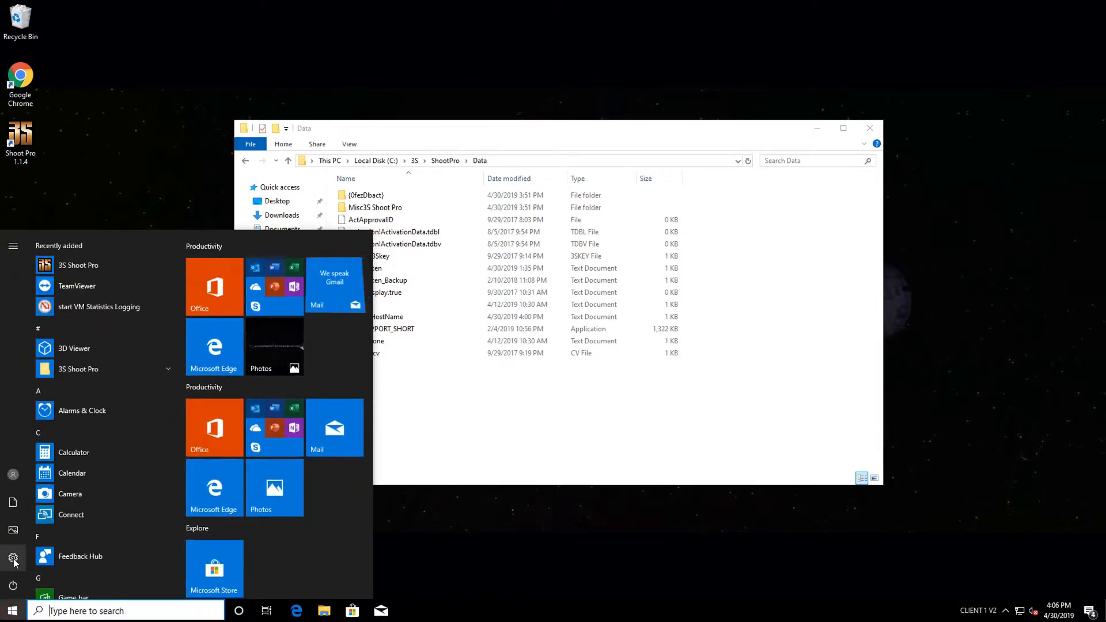
left_click(14, 559)
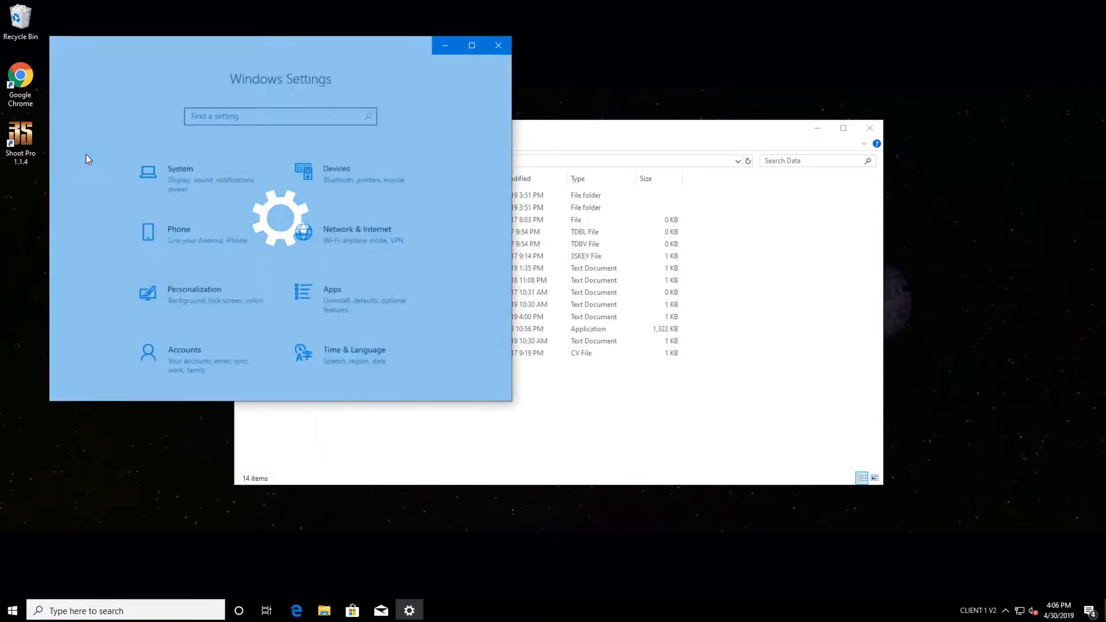
left_click(190, 173)
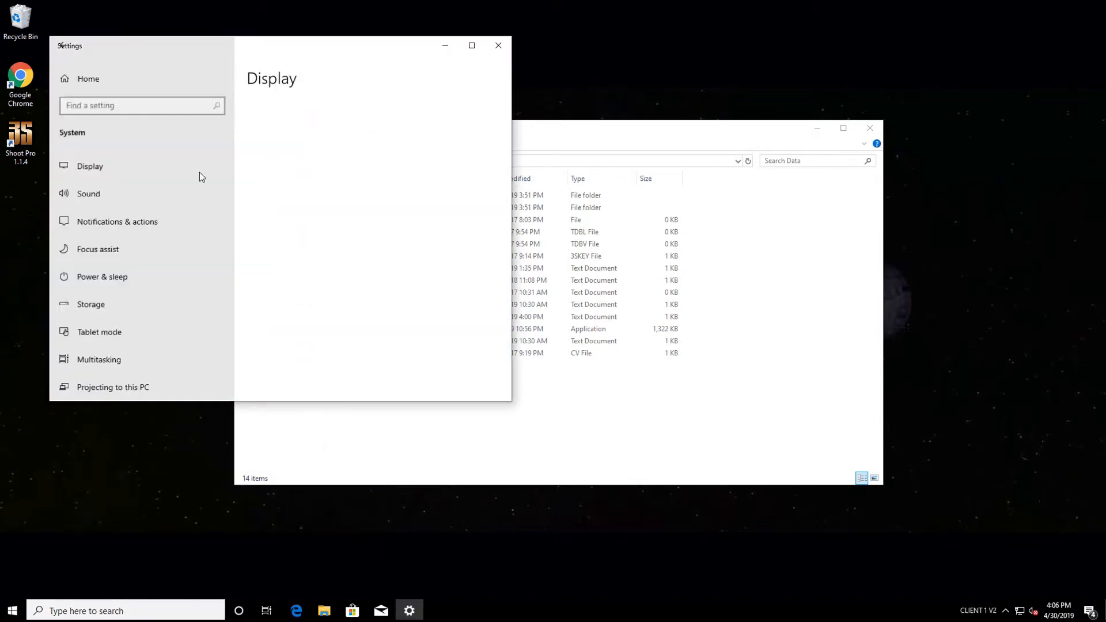
scroll(180, 177, "down", 3)
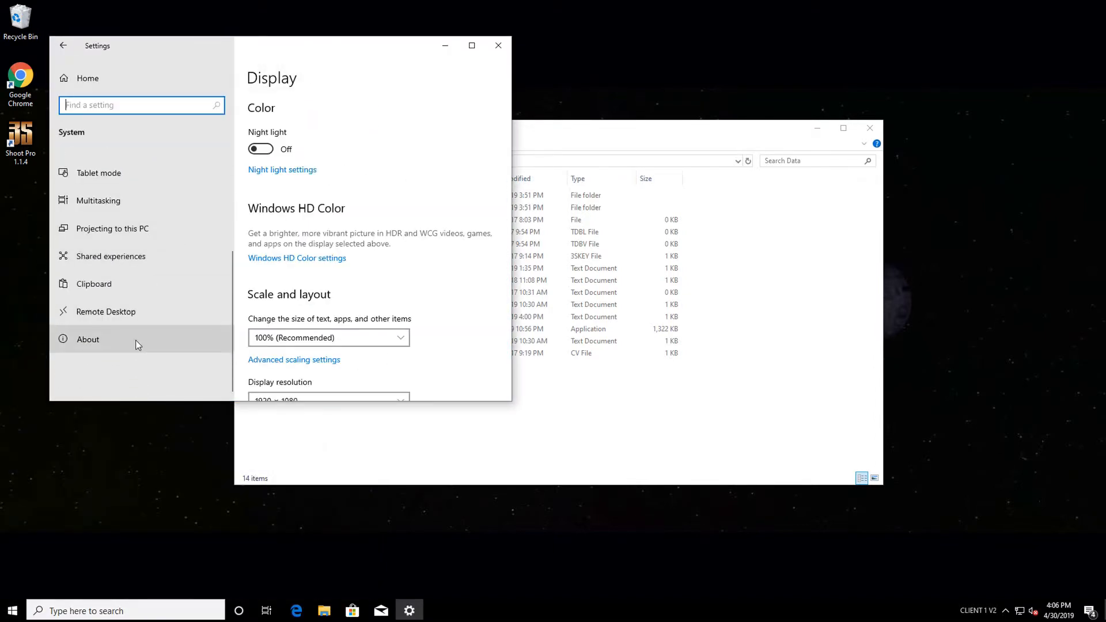
left_click(136, 343)
left_click_drag(385, 303, 314, 303)
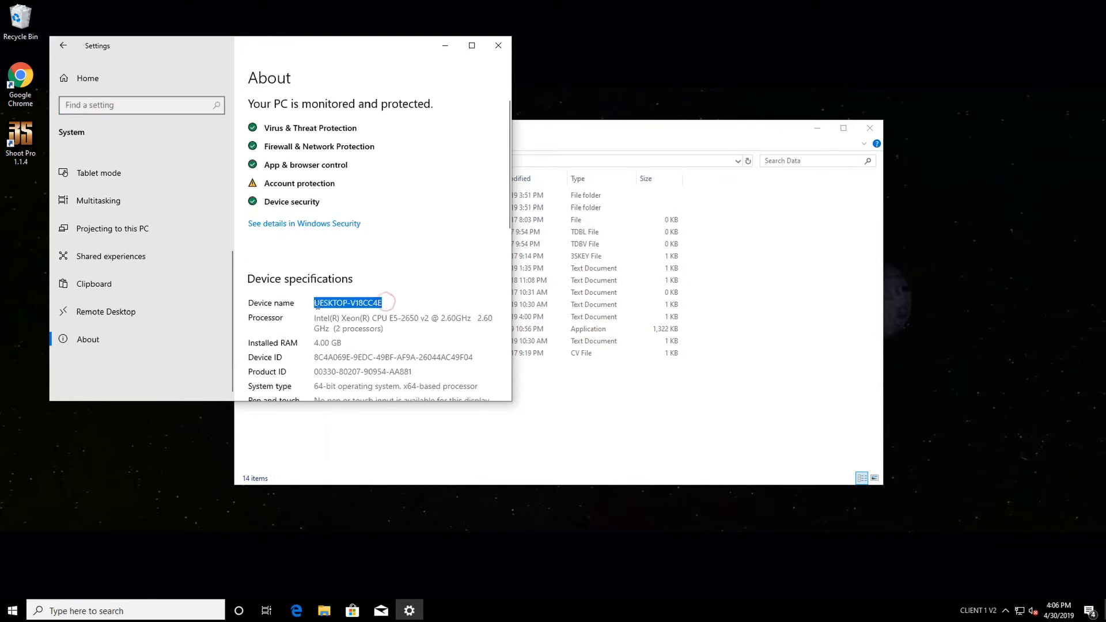
right_click(322, 307)
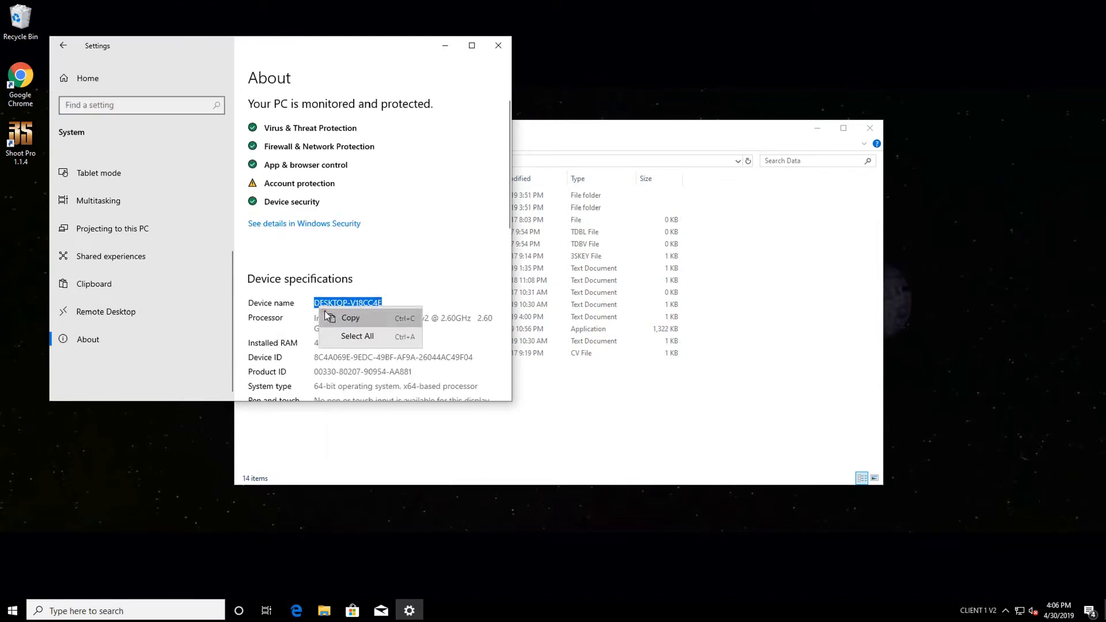
left_click(326, 315)
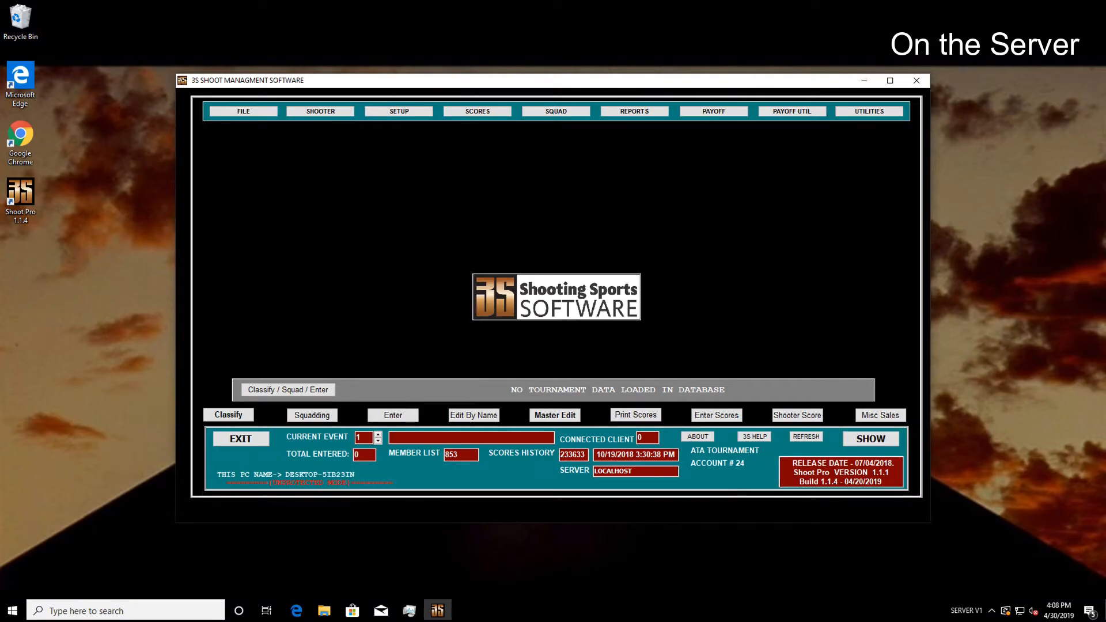
In 3S Shoot Management Software on the server, add a computer named DESKTOP-V18CC4E to the network configuration
left_click(256, 111)
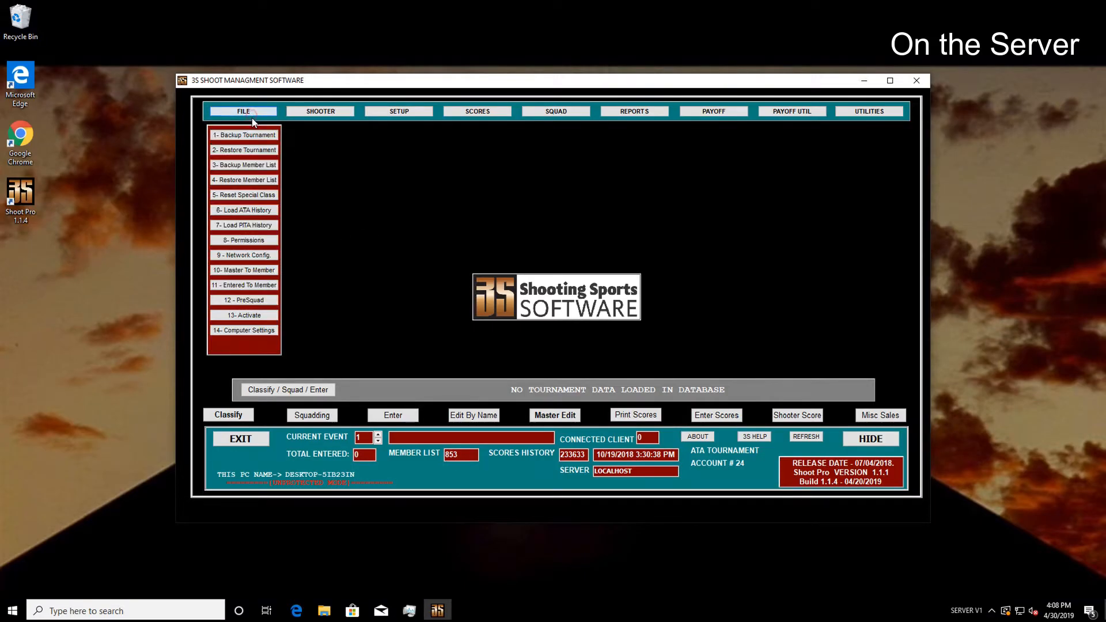
left_click(257, 256)
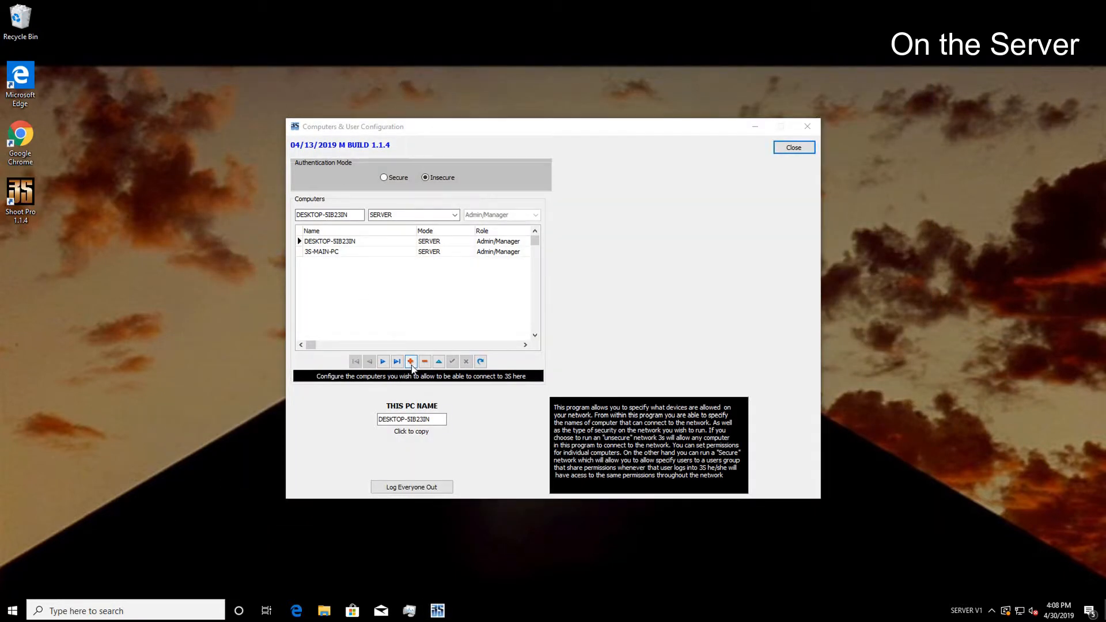
left_click(411, 362)
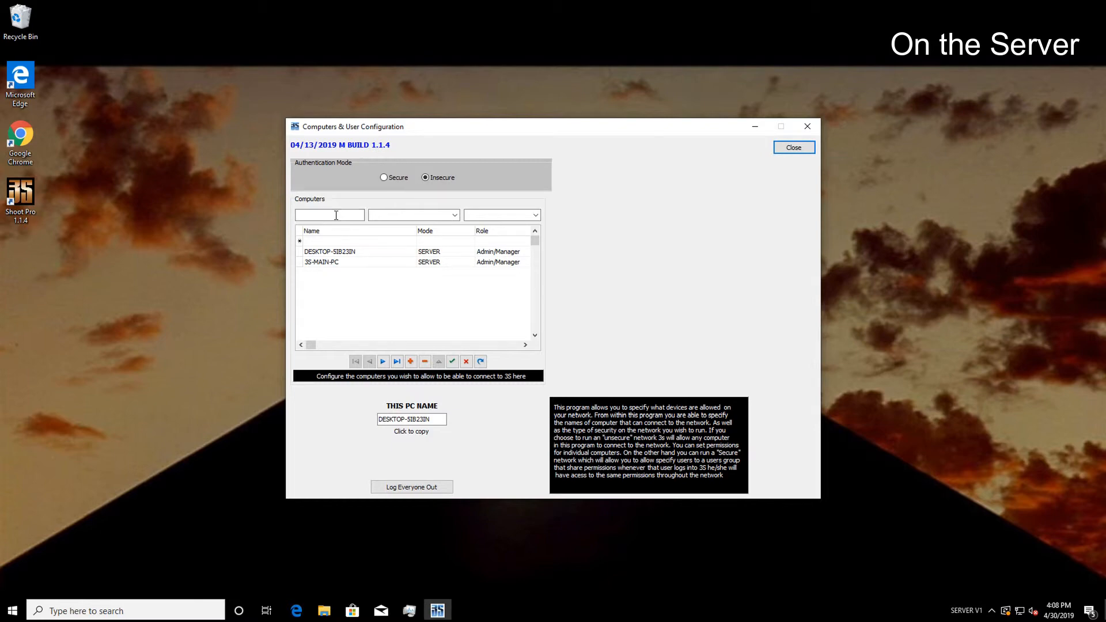
left_click(336, 217)
type("DESKTOP-V18LC4E")
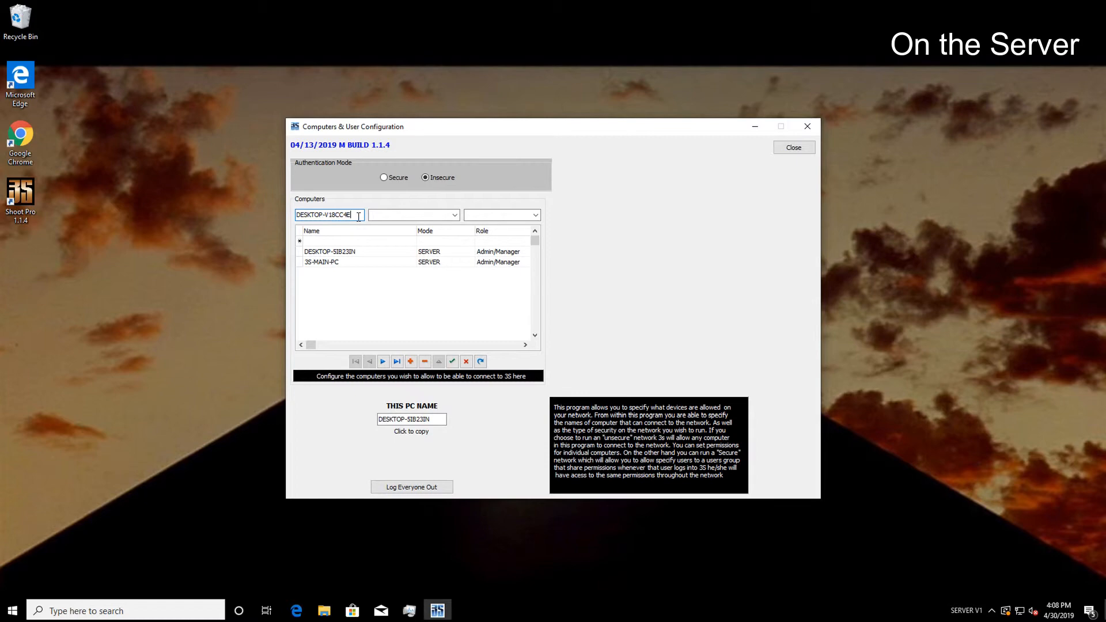
Give computer DESKTOP-V18CC4E the WORKSTATION mode and the Level 1 User role, save the entry, and close the configuration
left_click(455, 217)
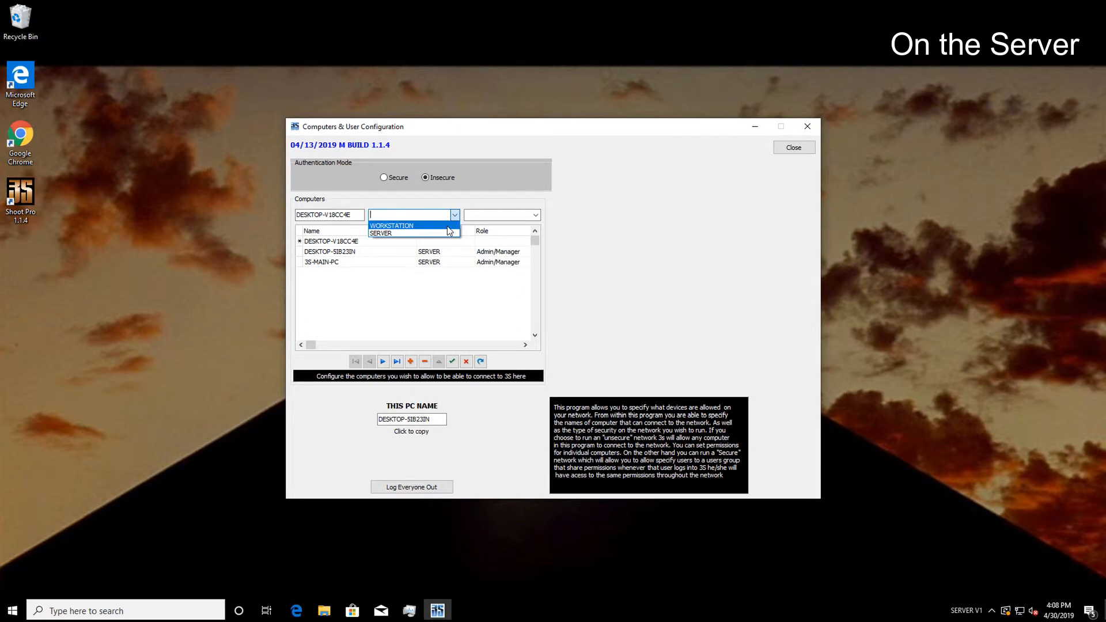
left_click(432, 226)
left_click(536, 215)
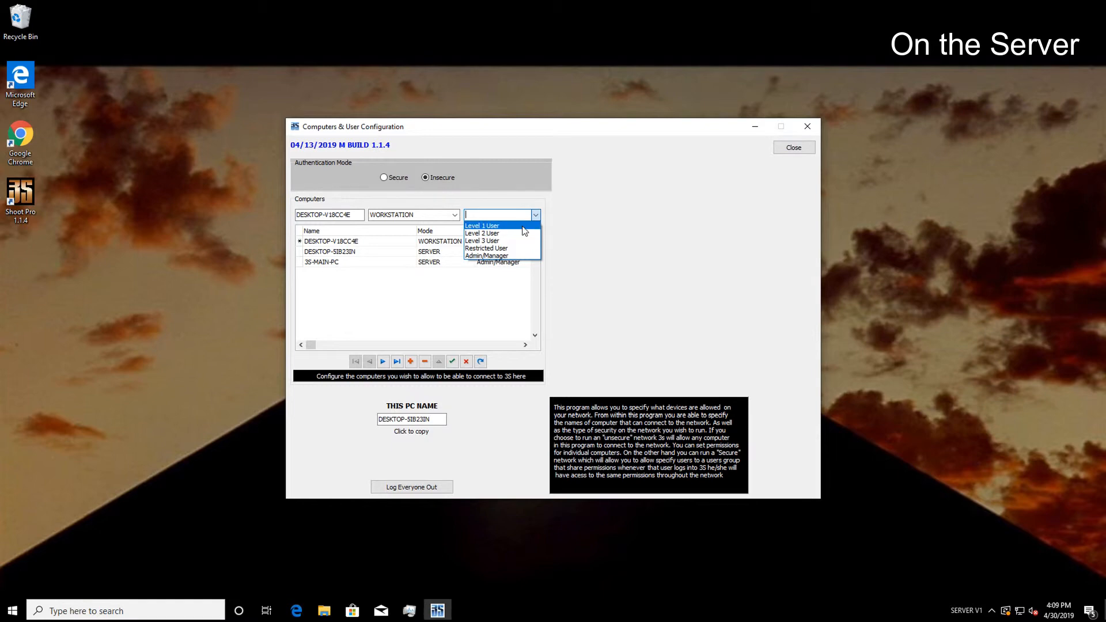
left_click(524, 226)
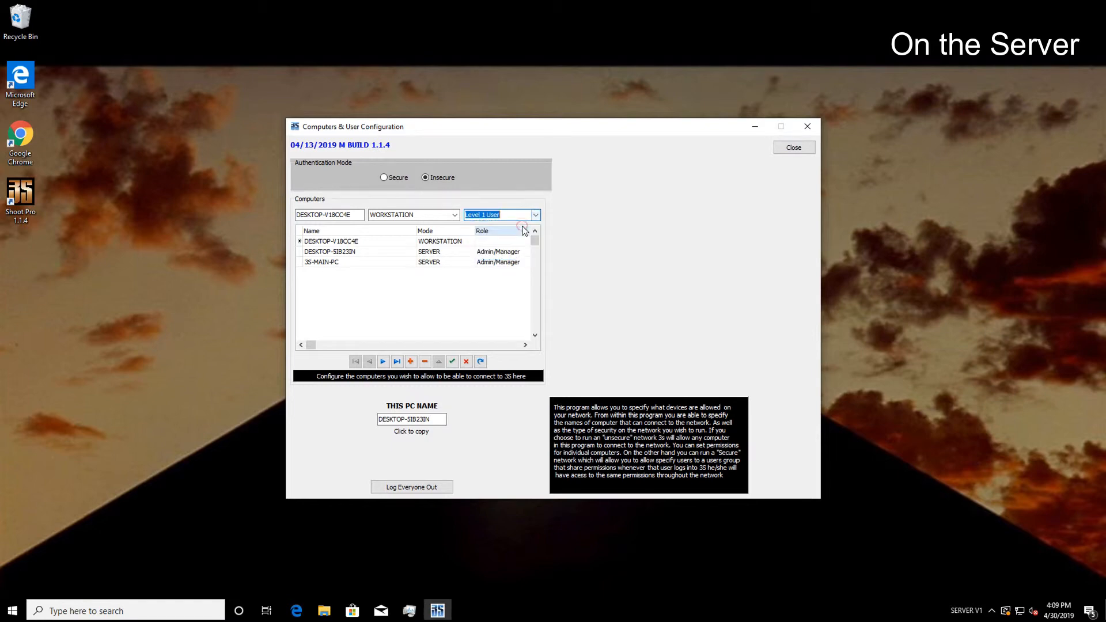
left_click(452, 363)
left_click(795, 148)
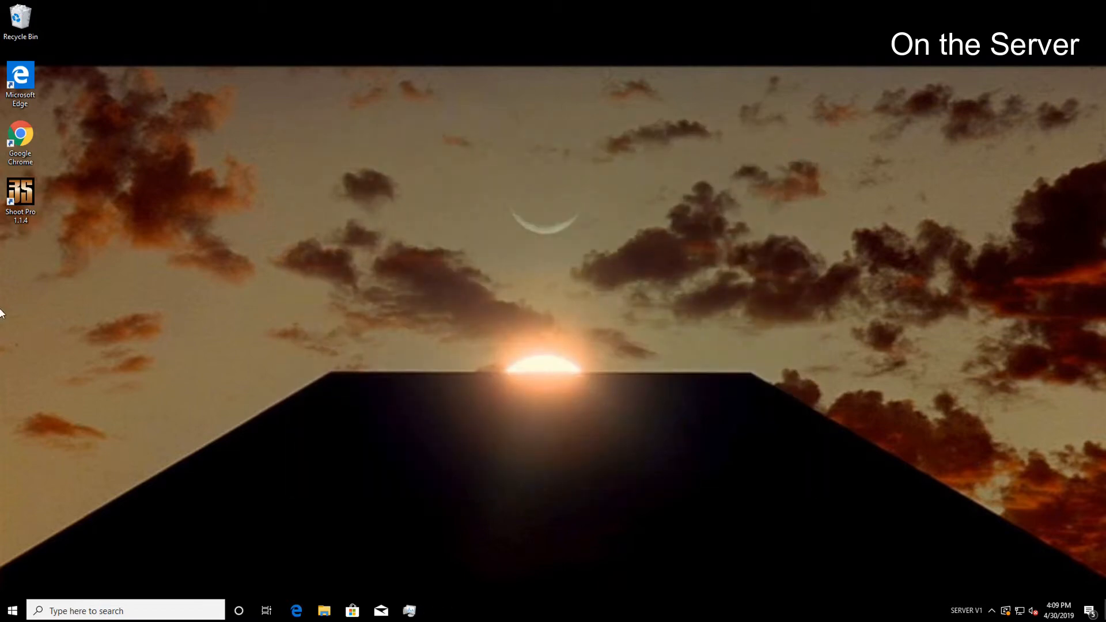
Reopen Shoot Pro on the server, view the workstation permissions for the Level 1 User role, and close the permissions setup
double_click(34, 192)
left_click(258, 112)
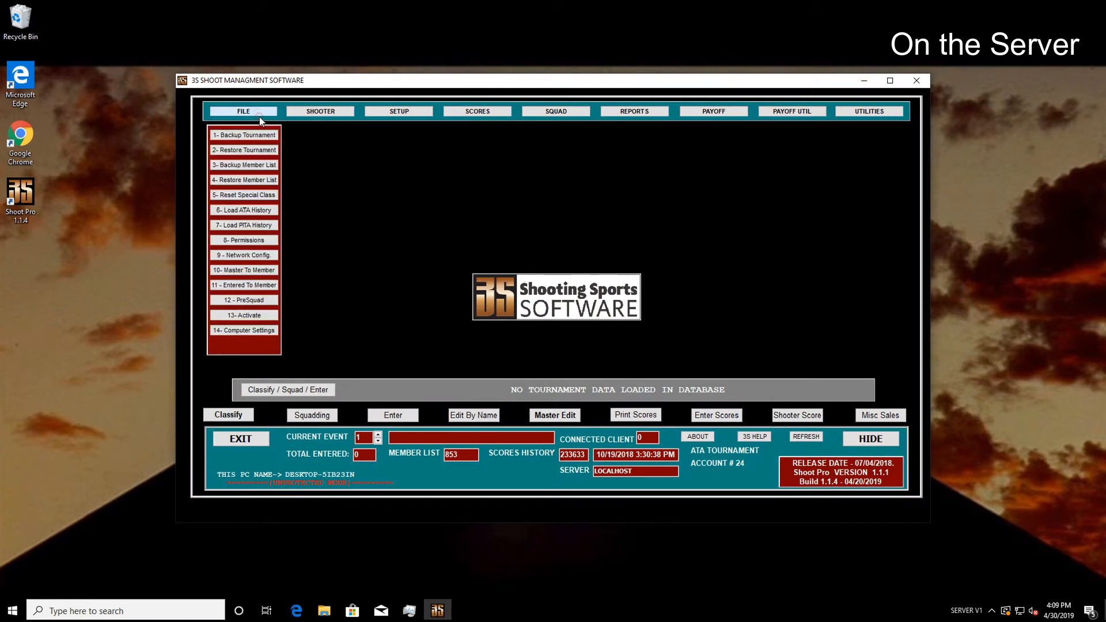
left_click(259, 240)
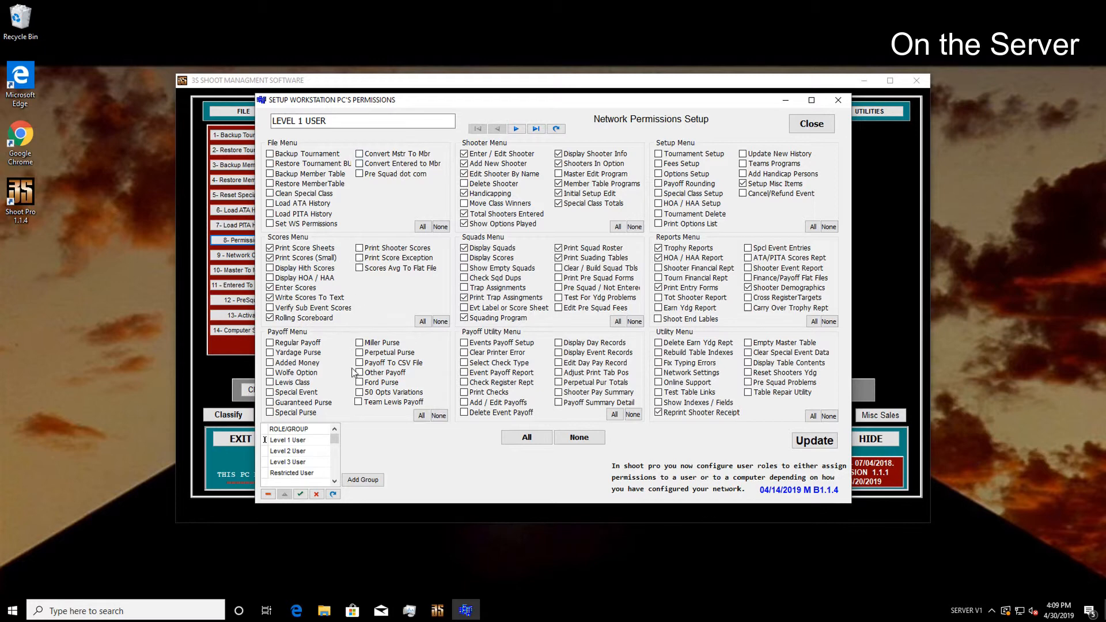
left_click(801, 125)
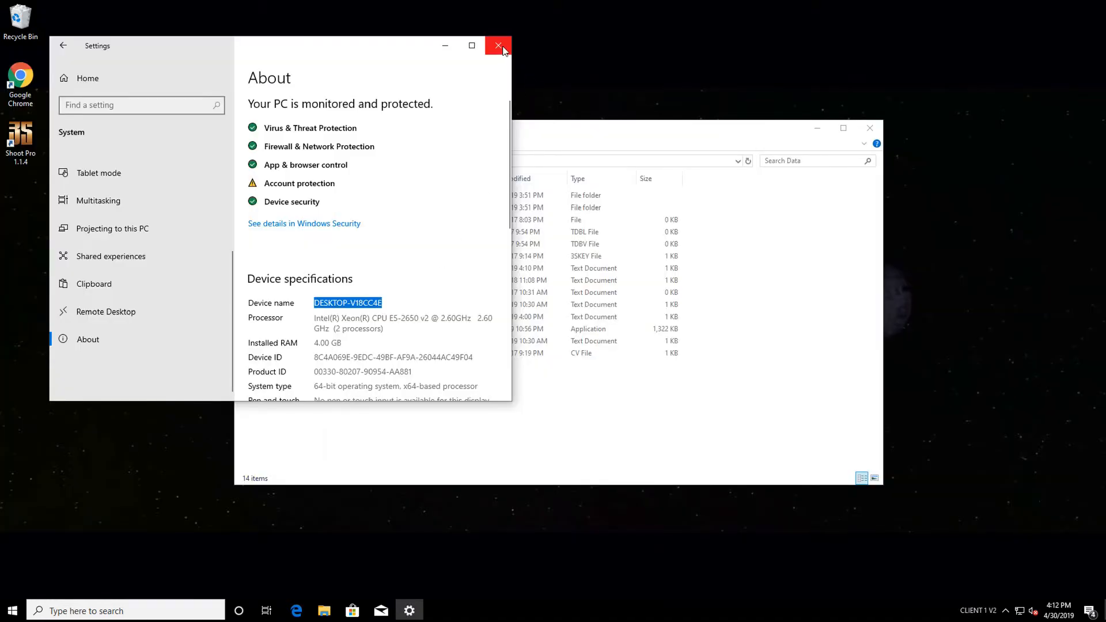
On the client computer, close the Windows system settings and the Data folder window
left_click(499, 46)
left_click(867, 126)
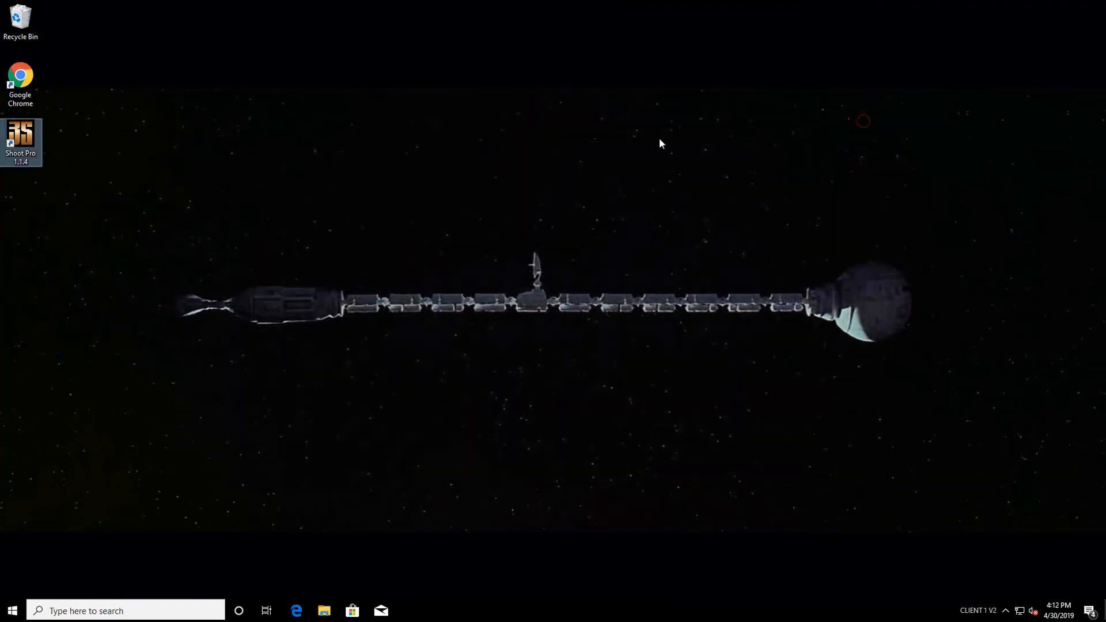